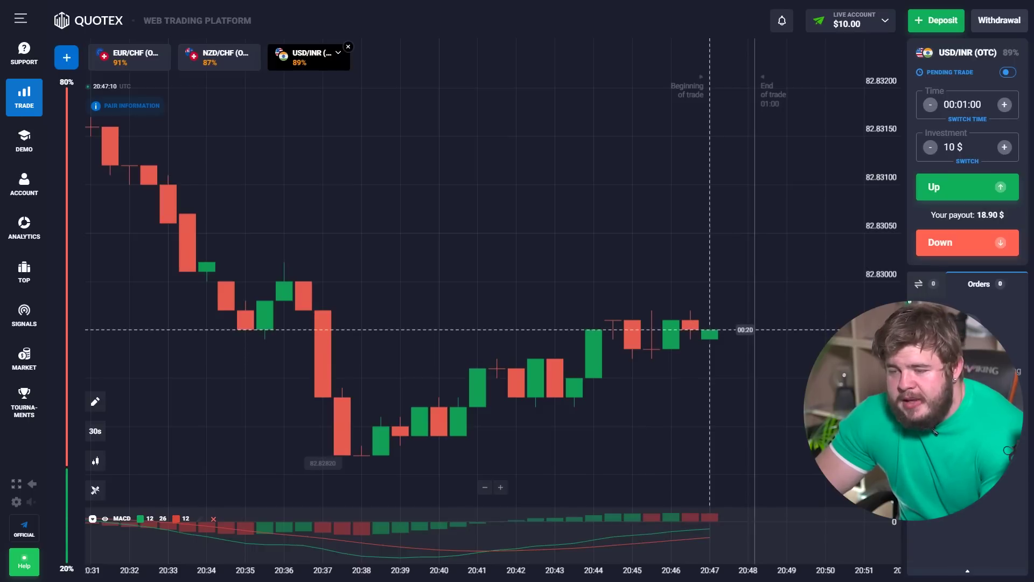
Step: Place a one-minute Down trade of $10 on USD/INR (OTC)
click(944, 245)
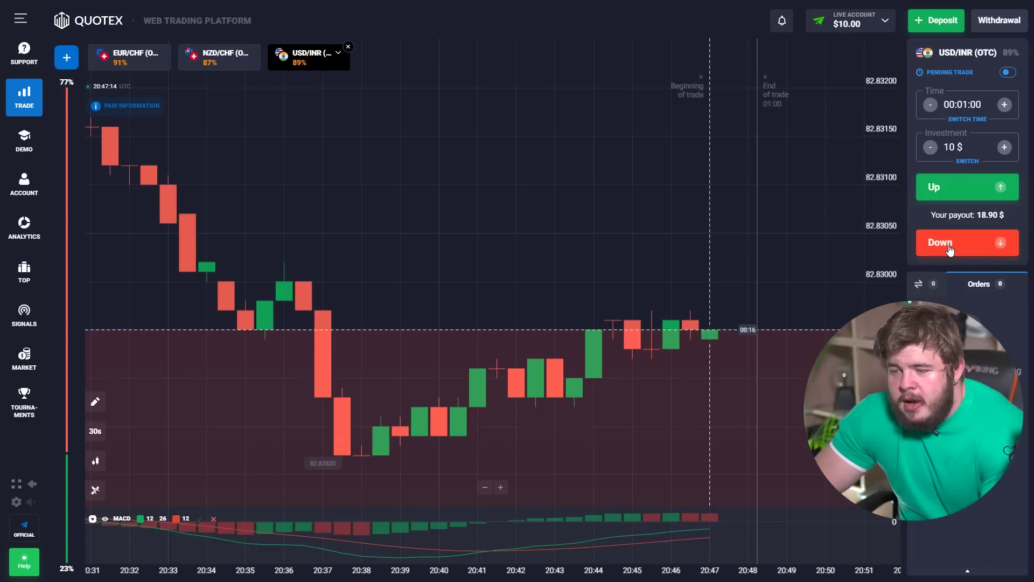
click(944, 246)
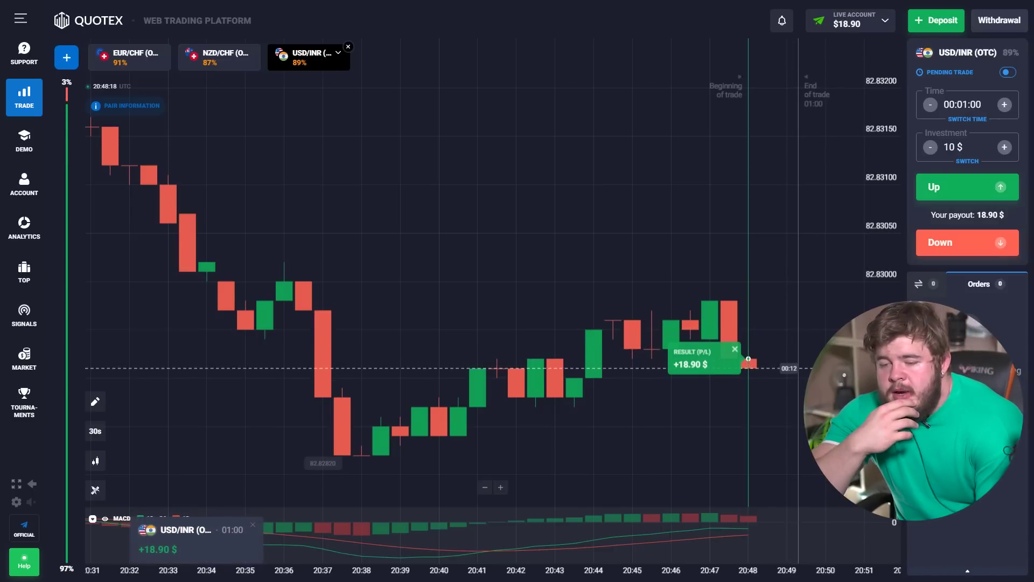
Step: Set the investment to $18 and the duration to 30 seconds, and place an Up trade on USD/INR (OTC)
scroll(663, 418, down, 3)
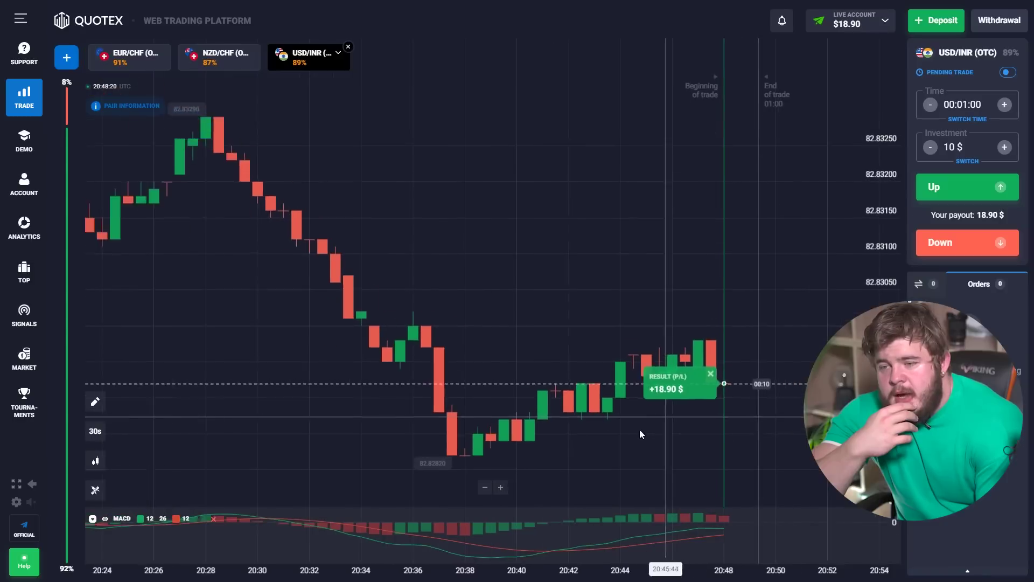
scroll(619, 447, up, 3)
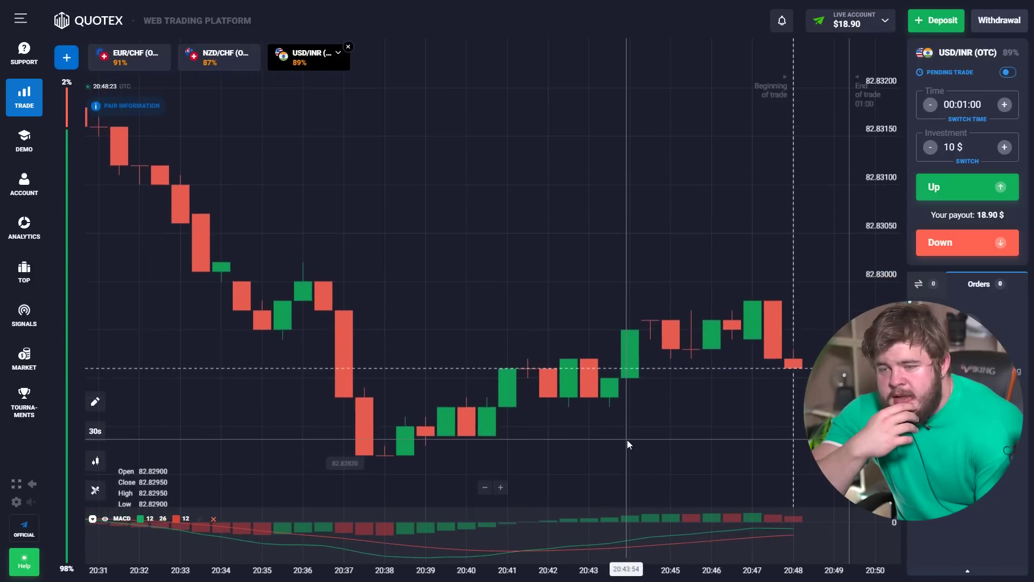
scroll(644, 366, down, 3)
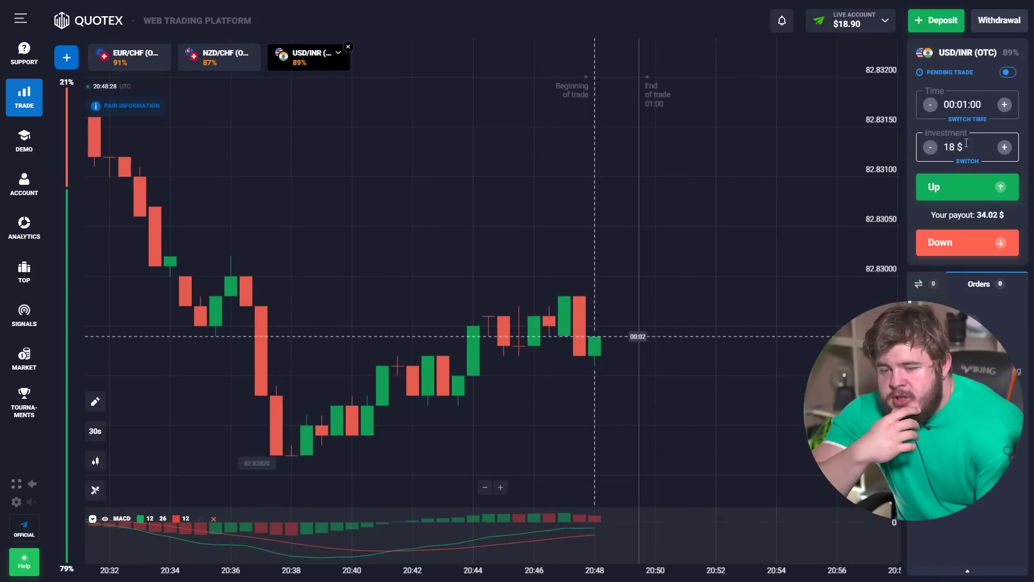
click(959, 105)
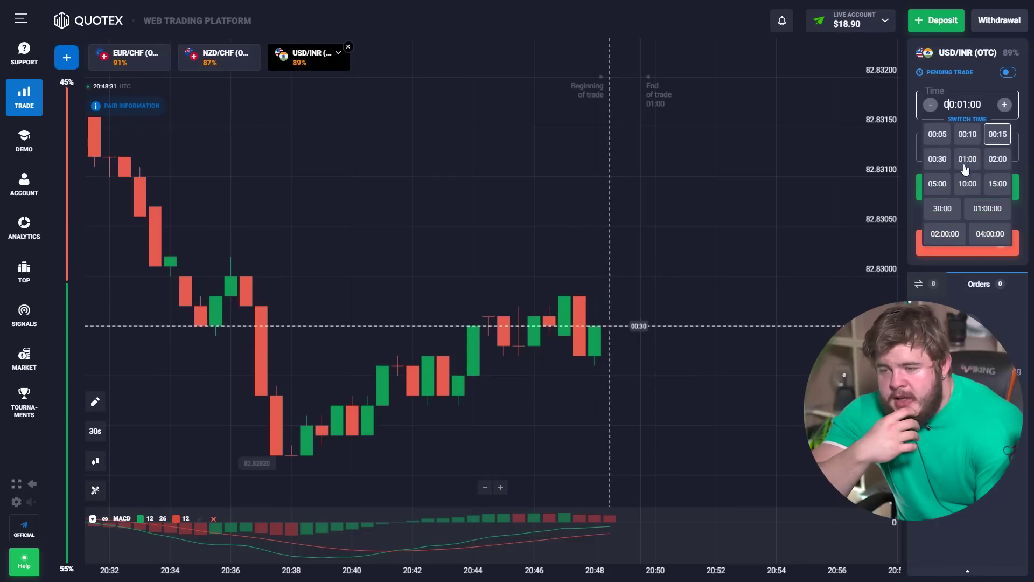
click(938, 159)
scroll(700, 385, up, 2)
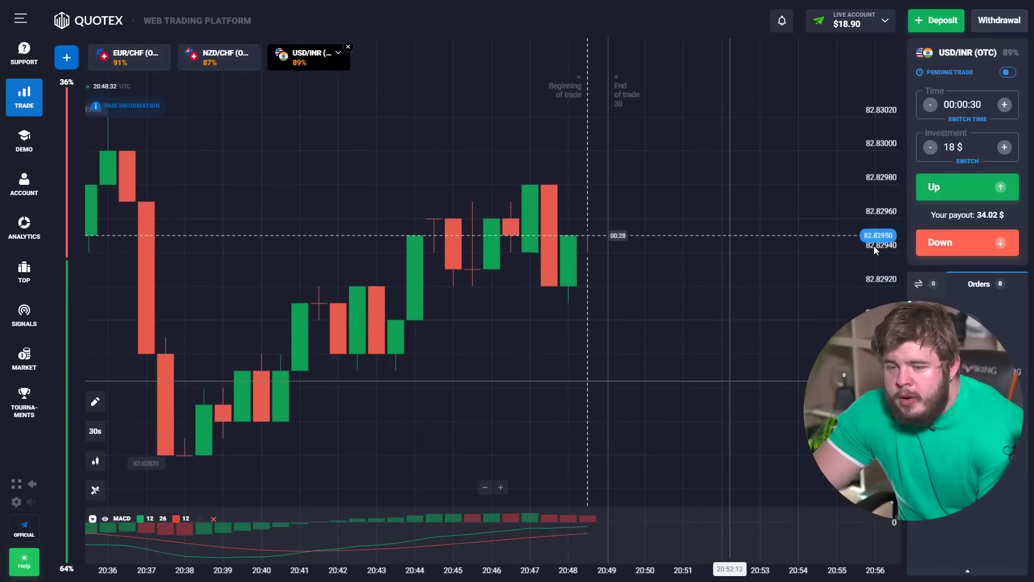
click(968, 190)
Step: Set the investment to $34 and place a 30-second Down trade on USD/INR (OTC)
scroll(749, 299, down, 2)
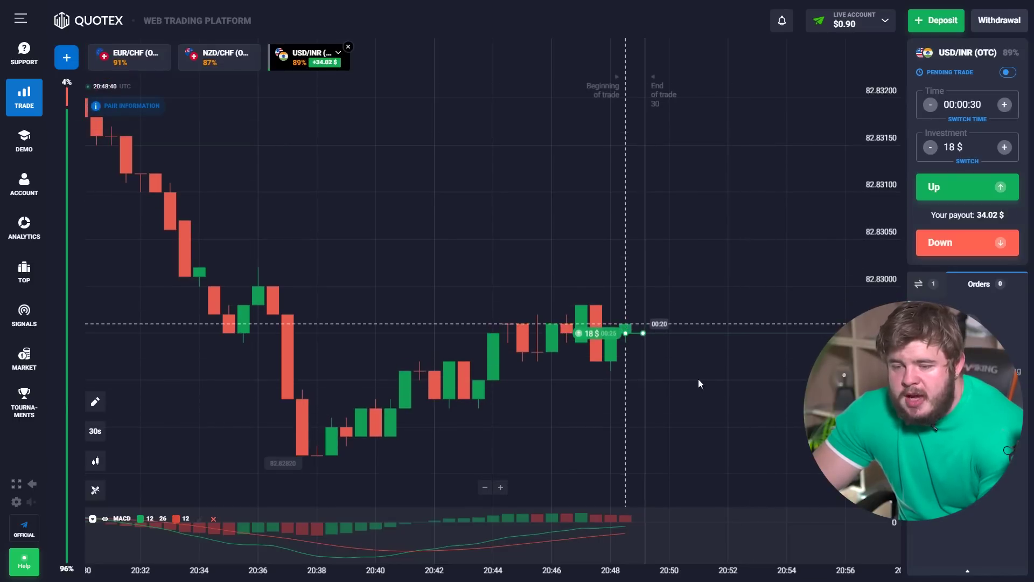
scroll(699, 379, up, 3)
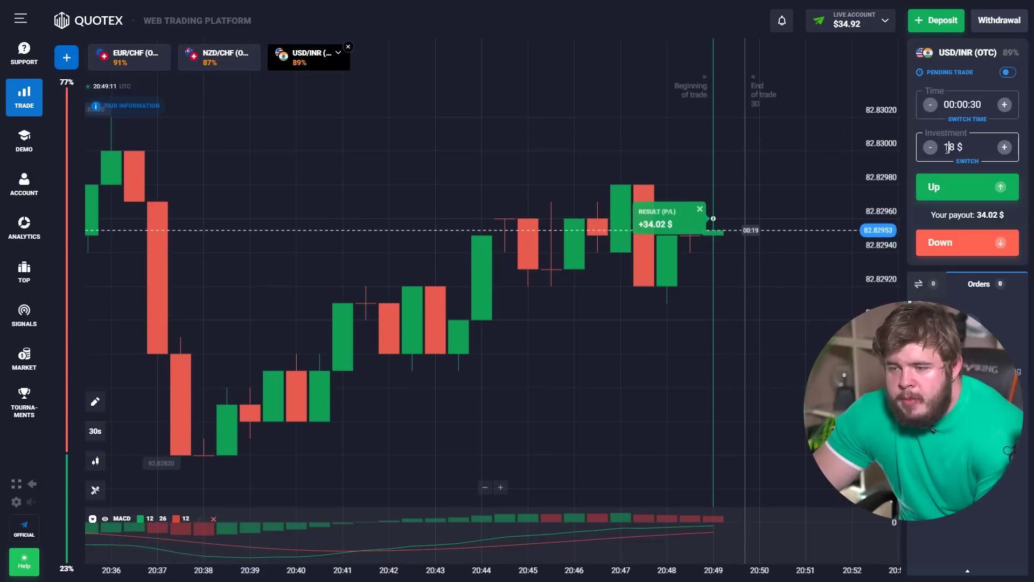
text(34)
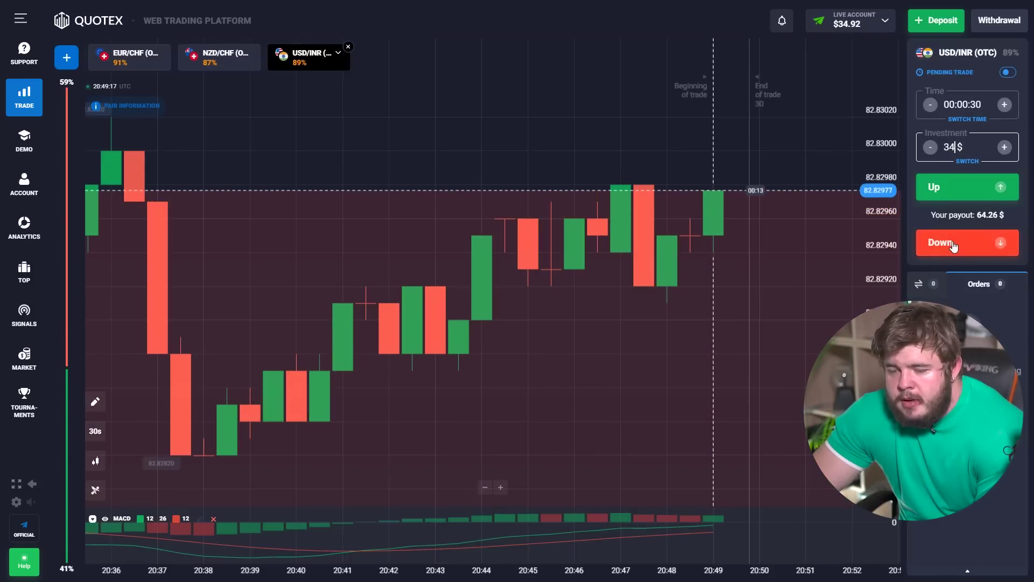
key(shift+s)
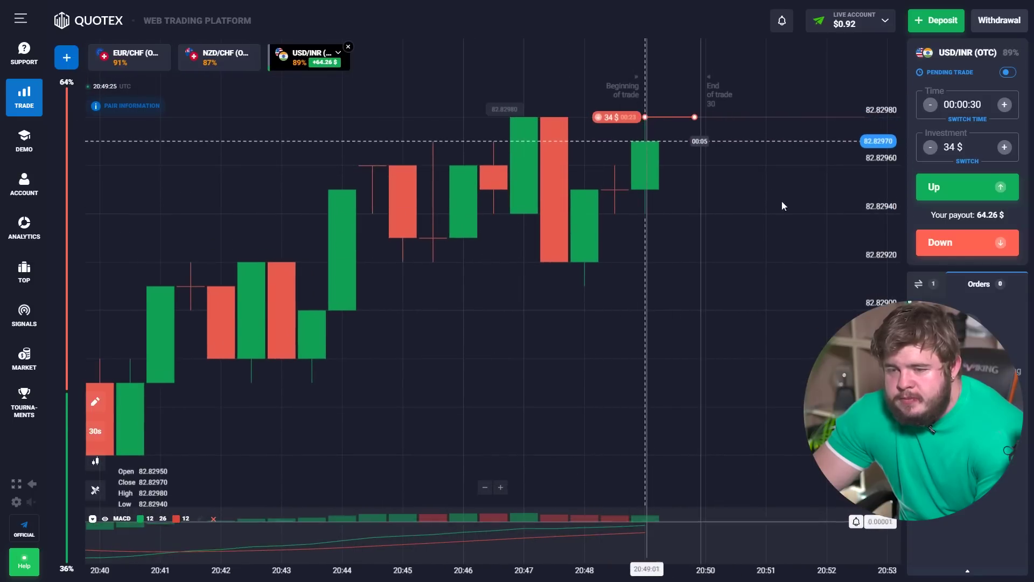
Step: Set the investment amount to $65
scroll(786, 211, down, 2)
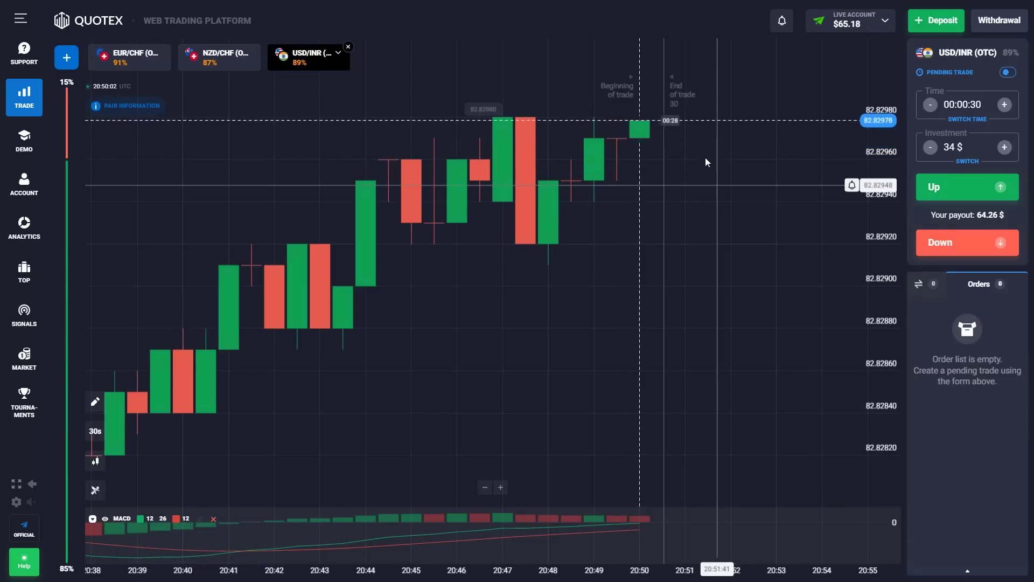
double_click(950, 147)
text(65)
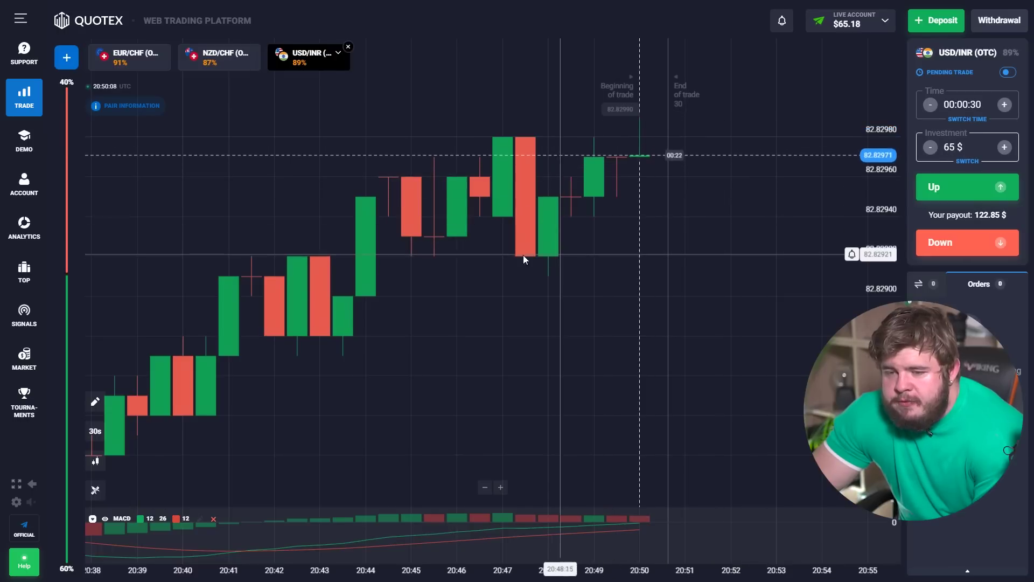
Step: Switch to the EUR/CHF (OTC) pair, review its chart and place a 30-second Up trade
click(128, 60)
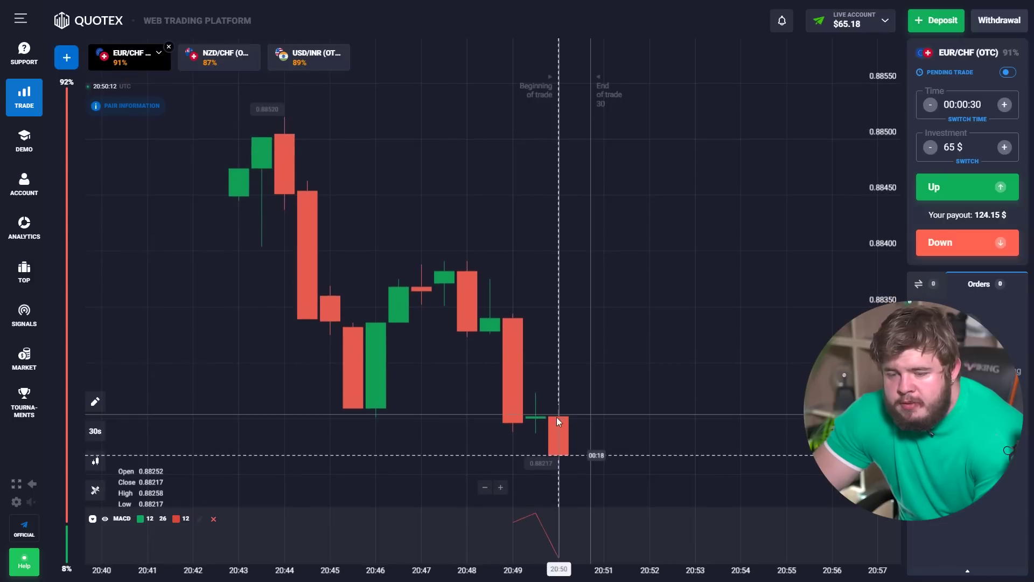
scroll(539, 407, down, 2)
scroll(521, 396, up, 3)
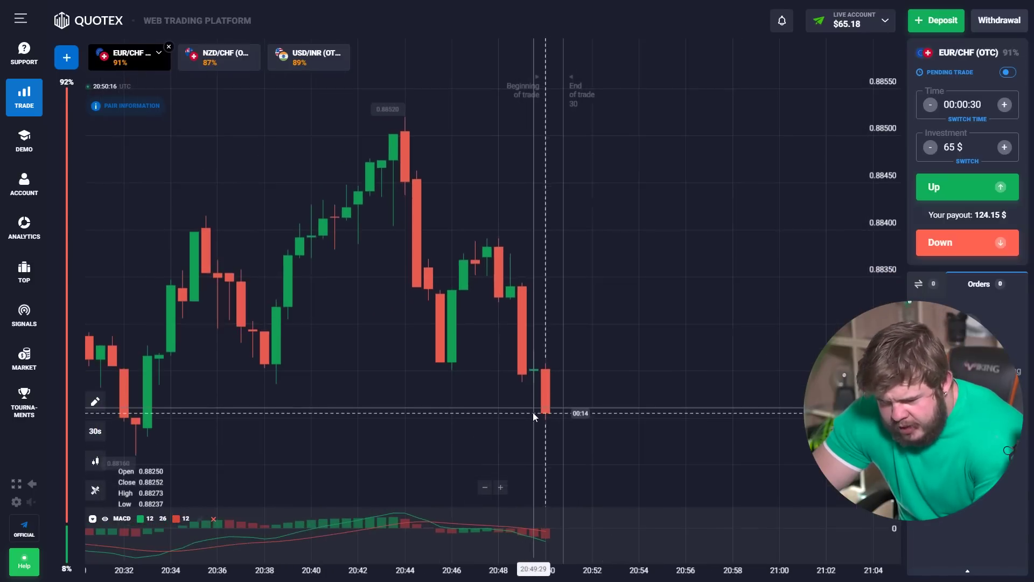
scroll(517, 407, down, 4)
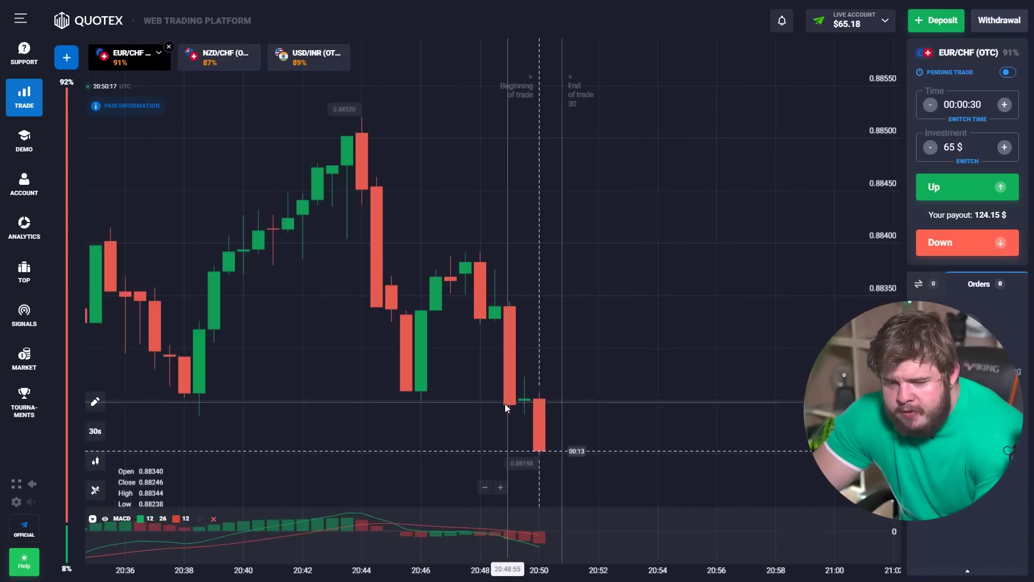
scroll(536, 389, up, 4)
scroll(586, 390, up, 1)
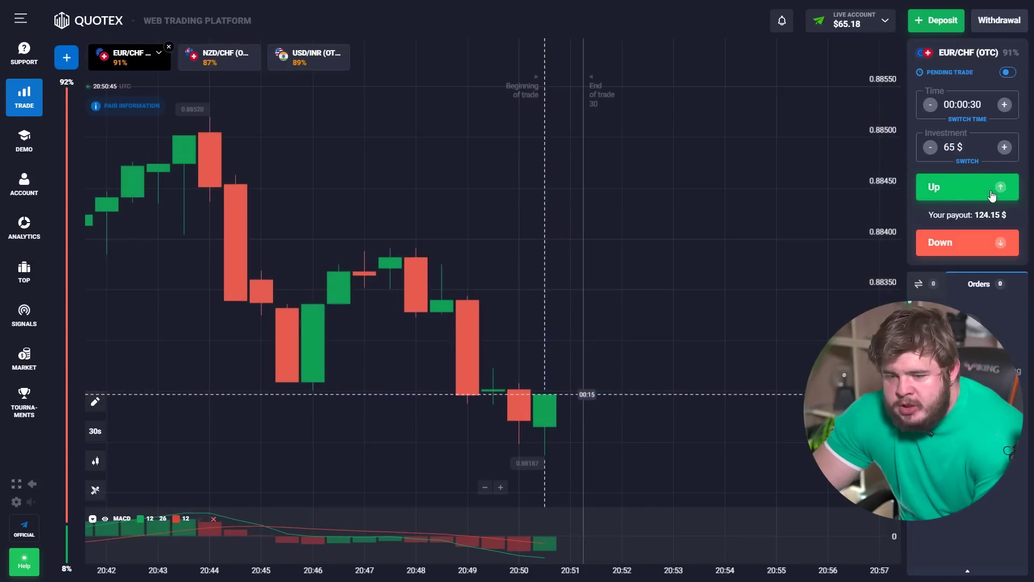
click(993, 195)
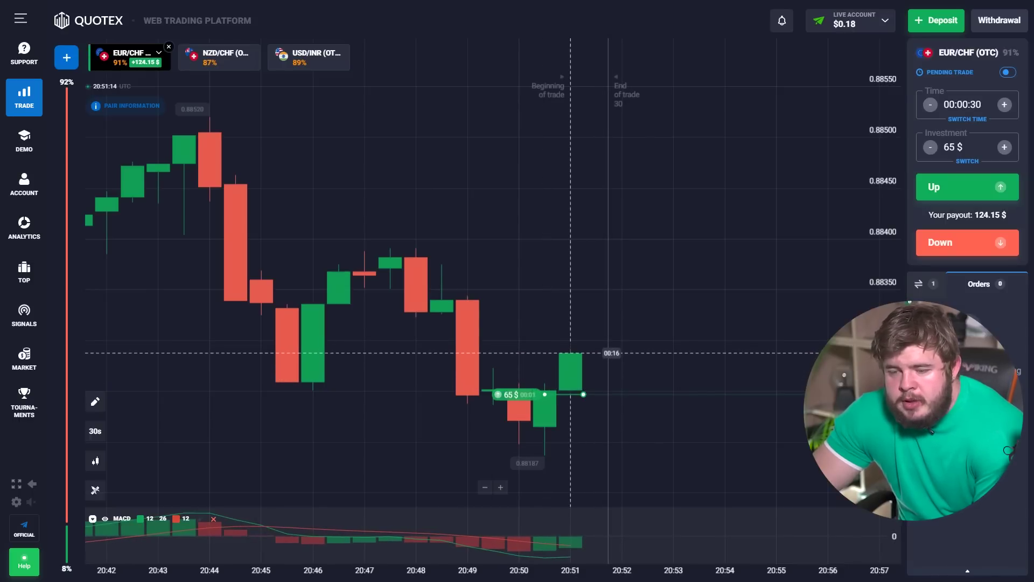
Step: Set the trade duration to one minute and the investment to $124
click(968, 104)
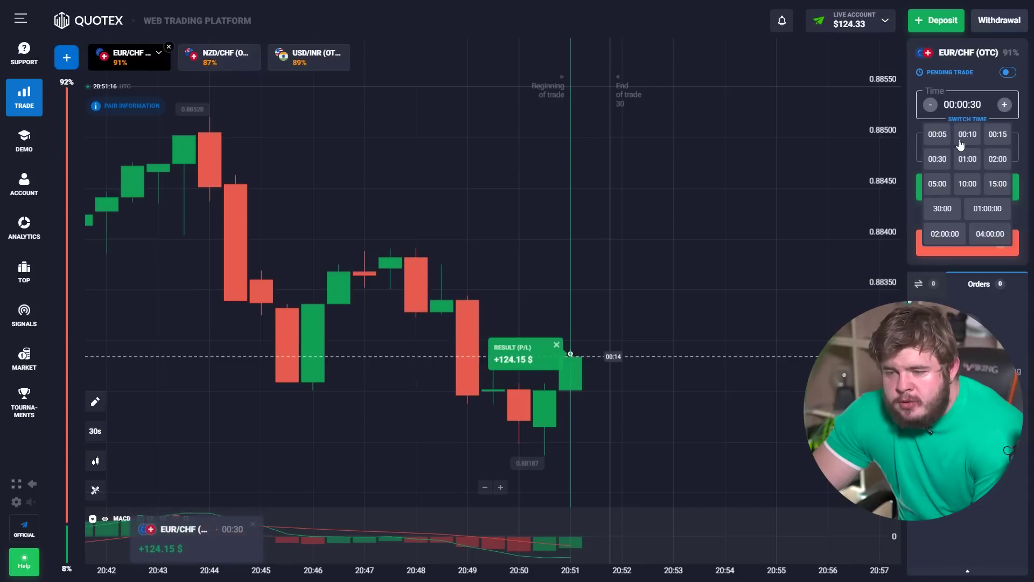
click(966, 159)
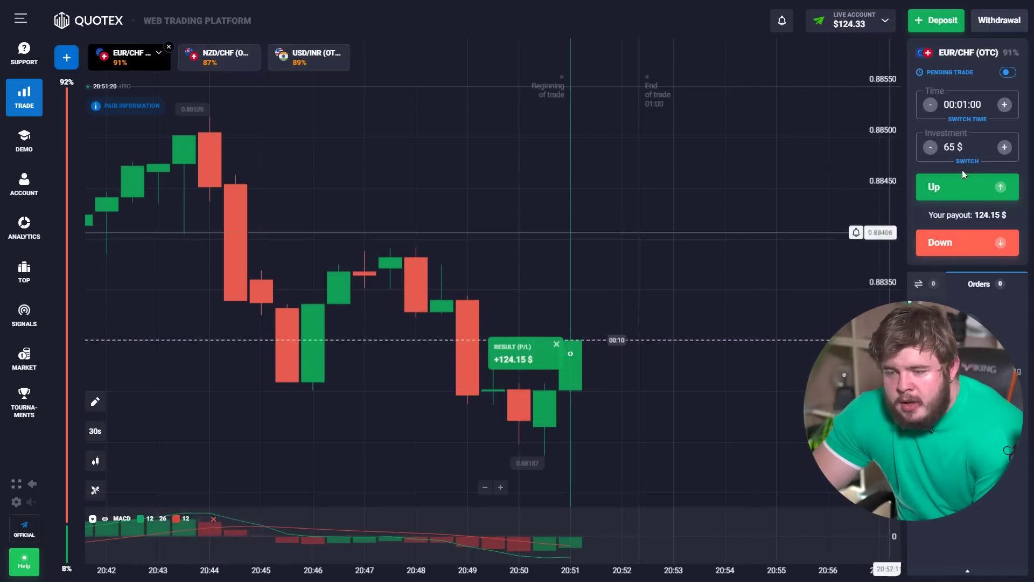
double_click(951, 147)
text(124)
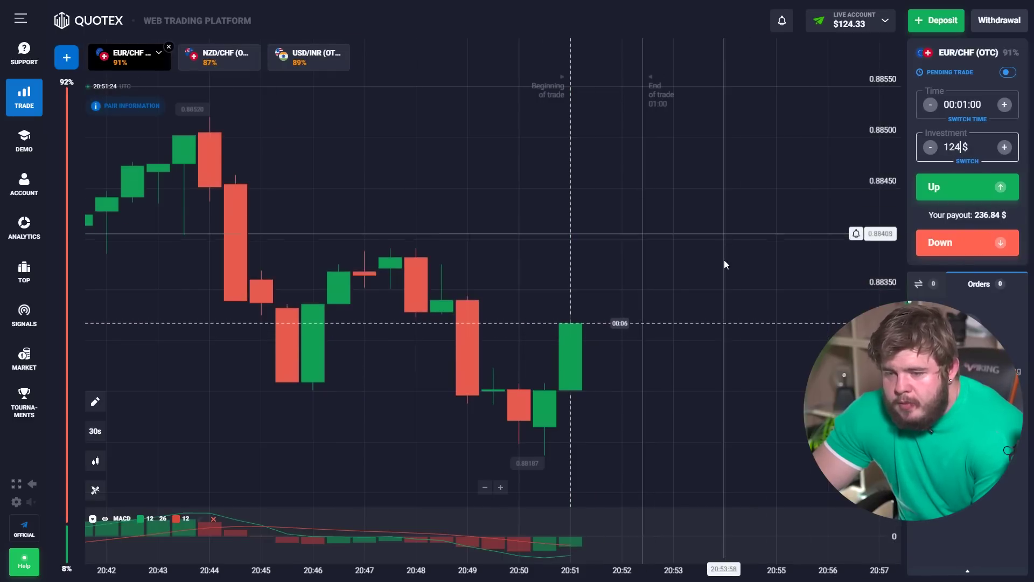
Step: Switch to the USD/INR (OTC) pair and place a one-minute Down trade
scroll(730, 264, down, 1)
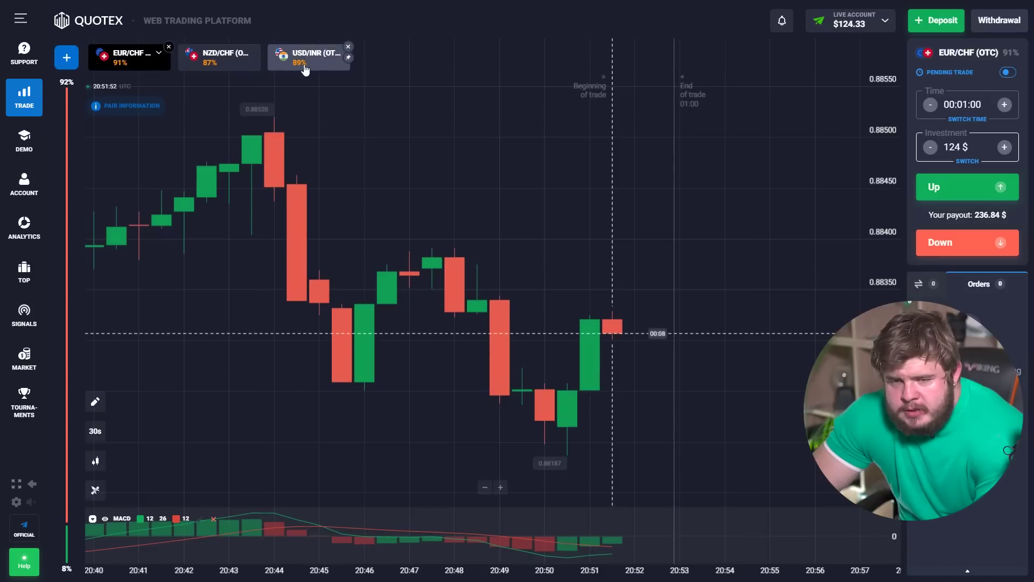
click(305, 68)
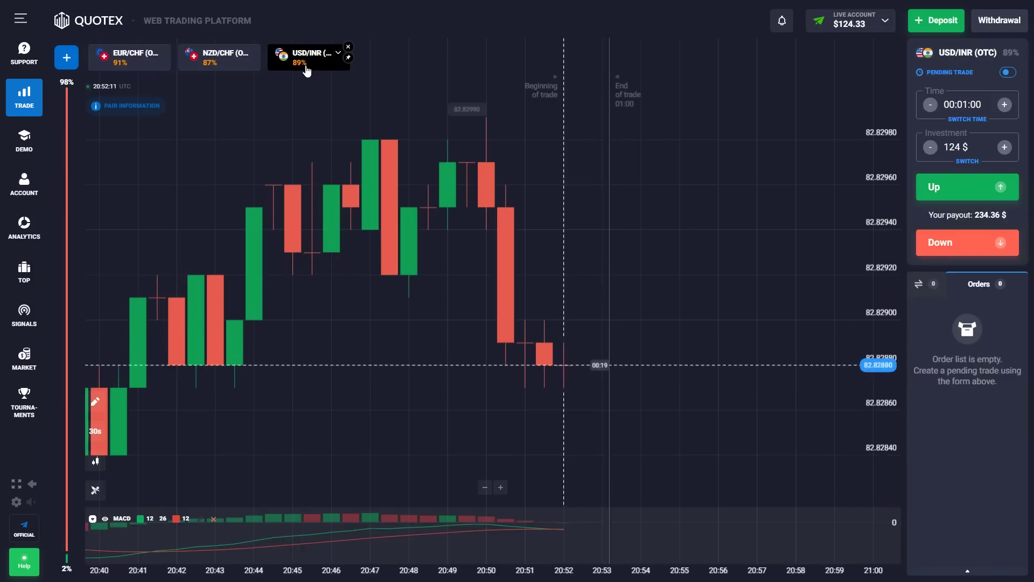
click(940, 242)
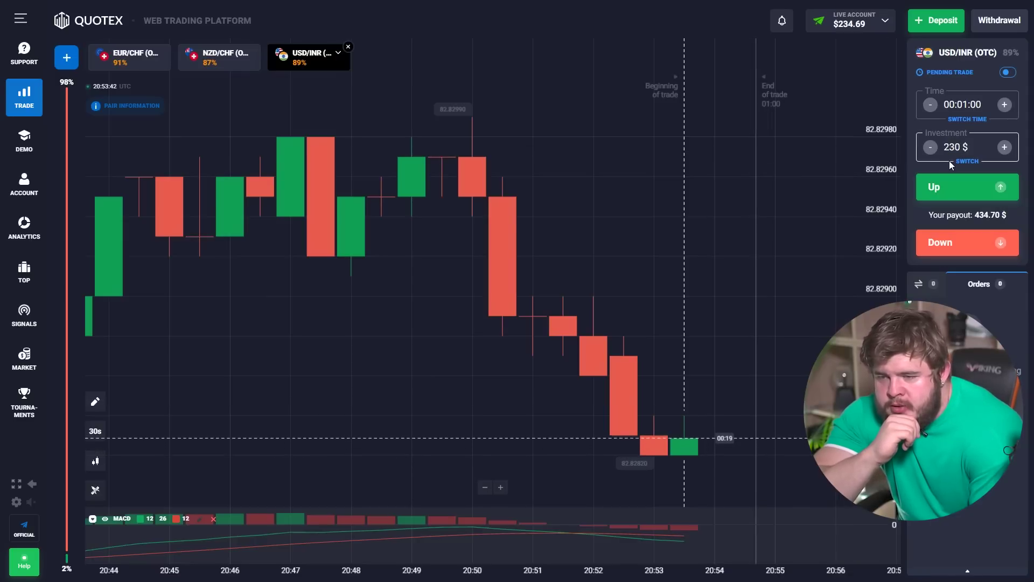
Step: Switch to the EUR/CHF (OTC) pair, review its chart and place a one-minute Down trade of $230
click(128, 65)
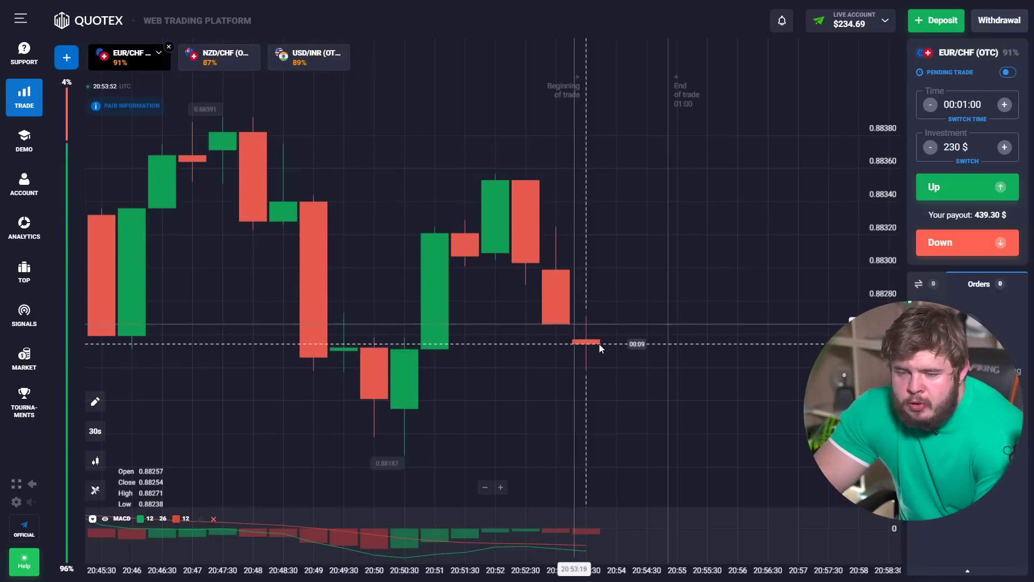
scroll(599, 344, down, 3)
scroll(598, 354, up, 2)
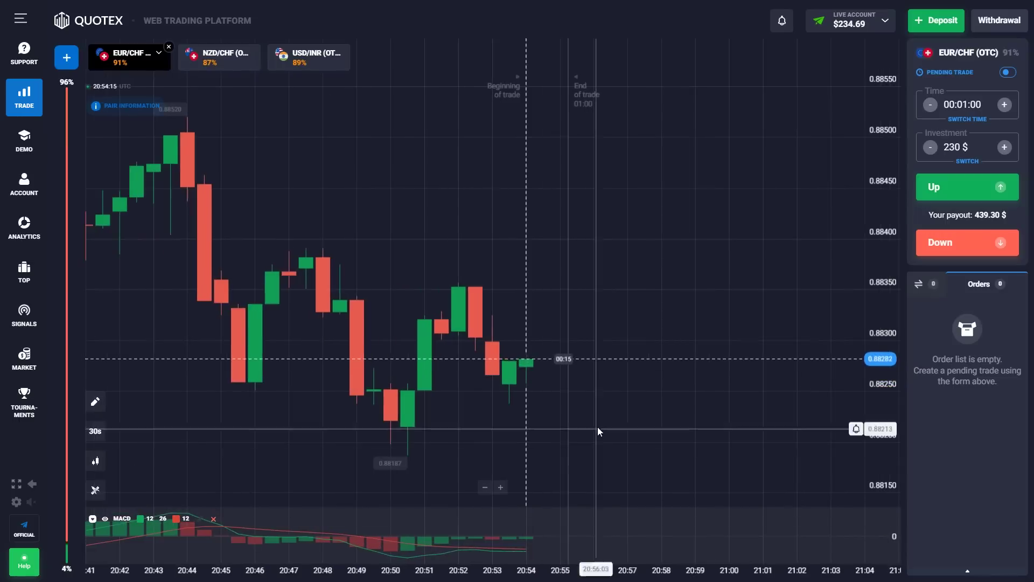
click(967, 242)
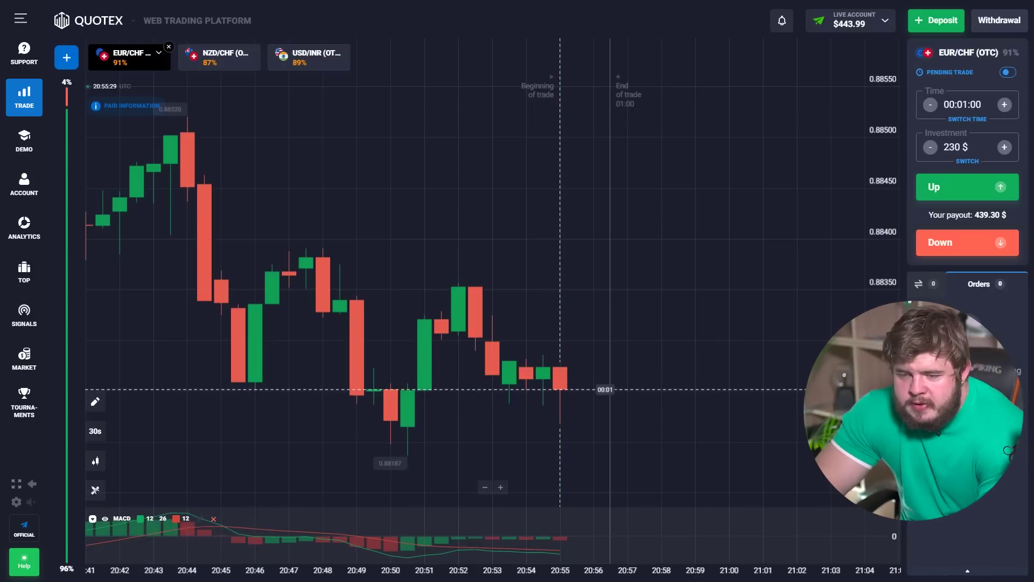
Step: Set the investment to $440 and place a one-minute Down trade on the NZD/CHF (OTC) pair
scroll(755, 258, up, 1)
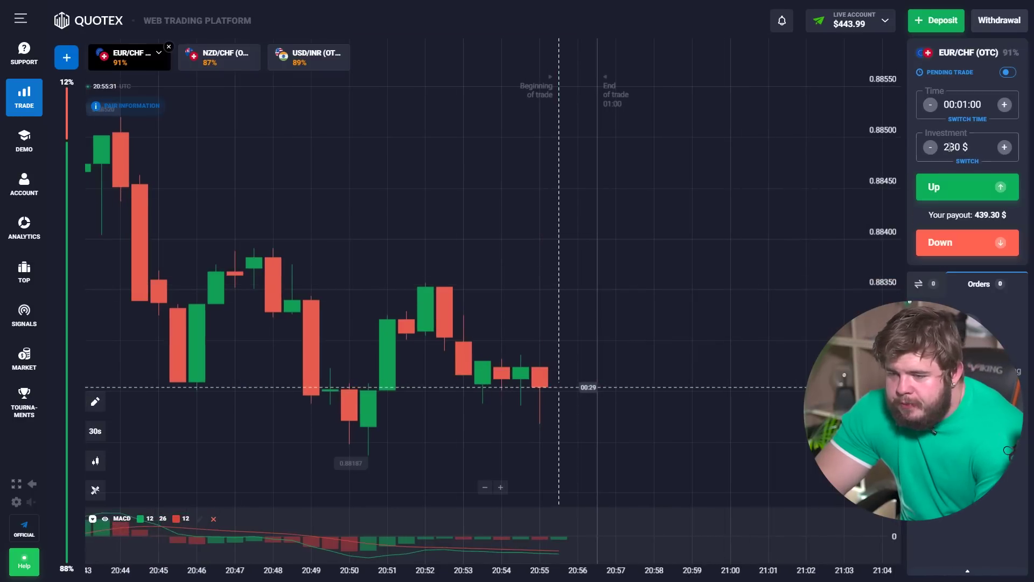
text(443)
key(BackSpace)
text(0)
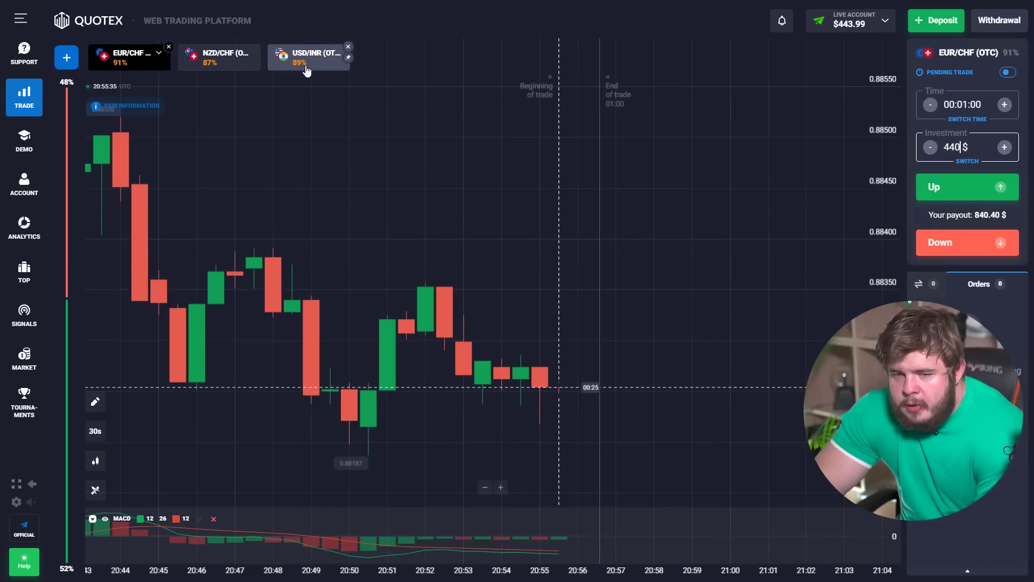
scroll(410, 253, down, 1)
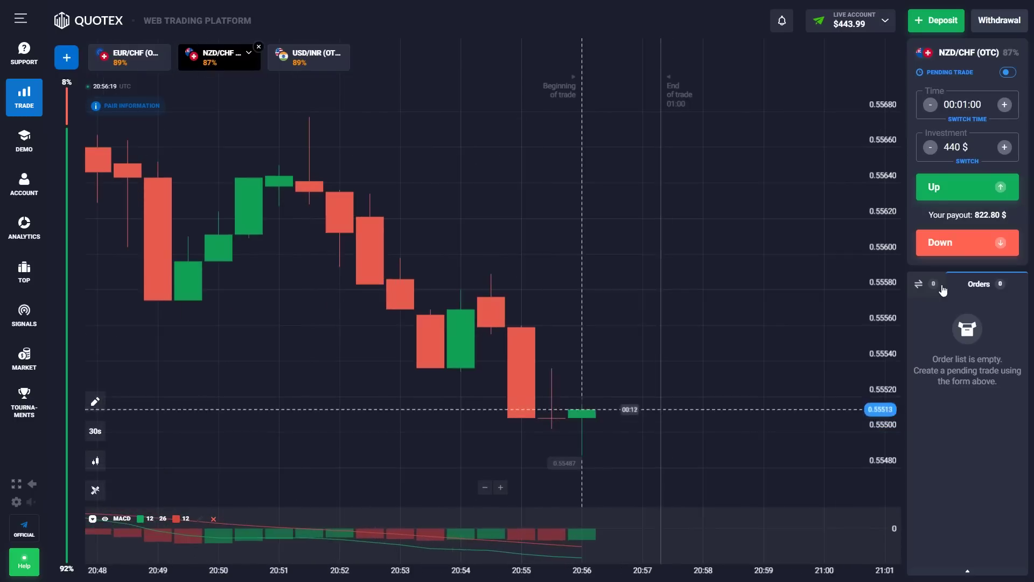
click(942, 242)
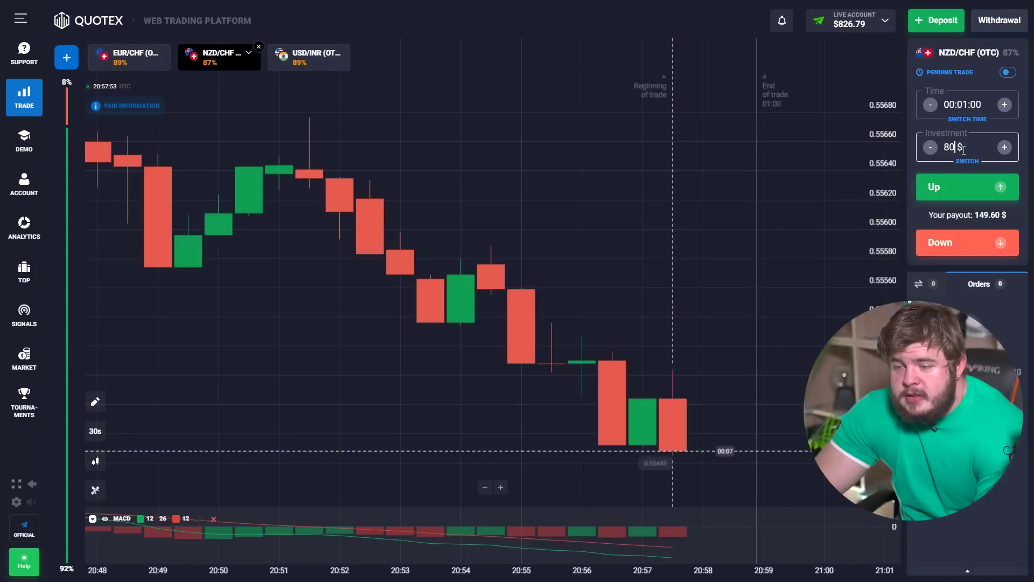
Step: Set the investment to $800 and the trade duration to two minutes
text(0)
click(949, 114)
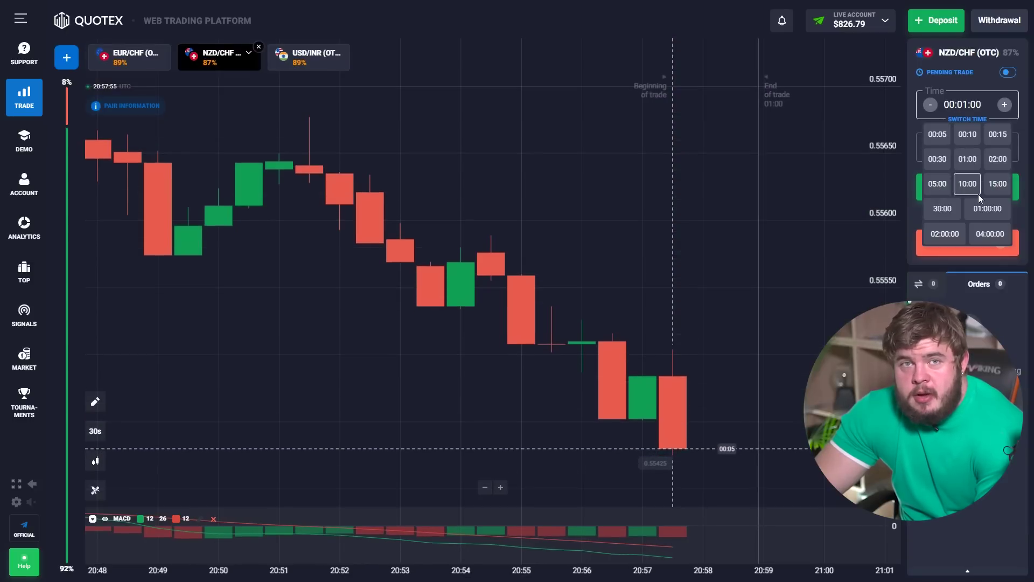
click(990, 163)
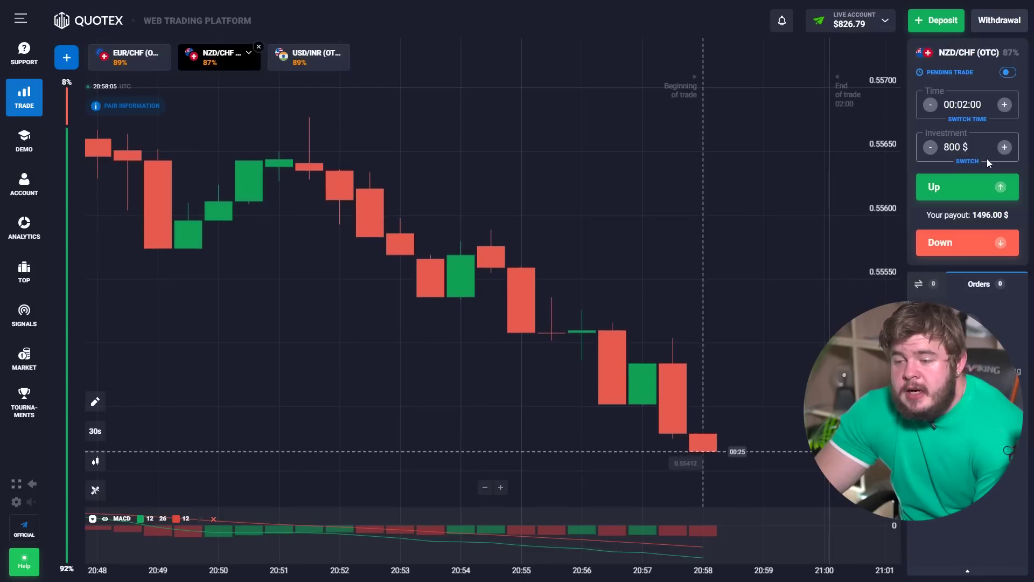
Step: Switch to the USD/INR (OTC) pair, review its chart and place a two-minute Up trade of $800
click(305, 65)
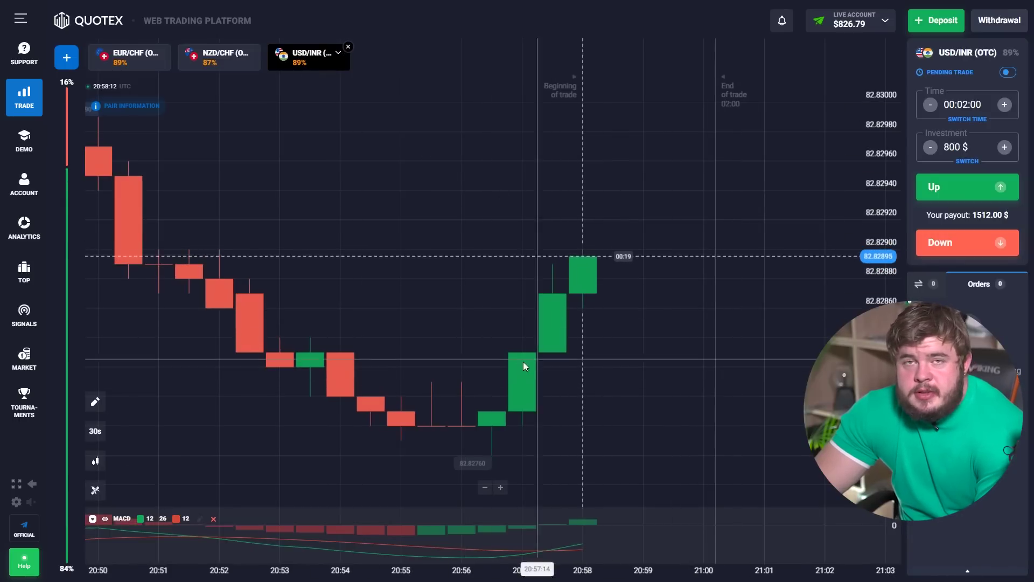
scroll(535, 342, down, 2)
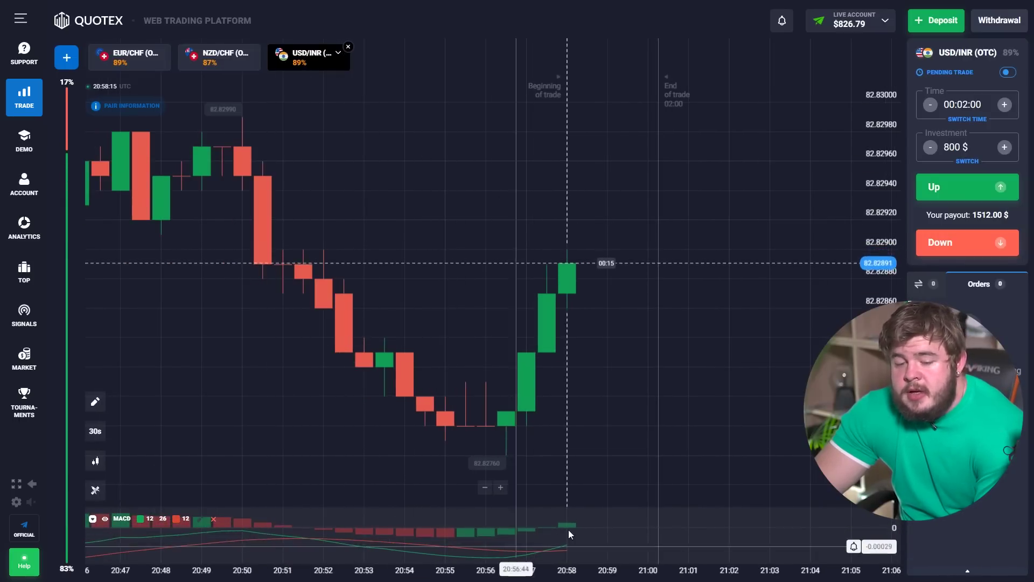
scroll(589, 356, up, 2)
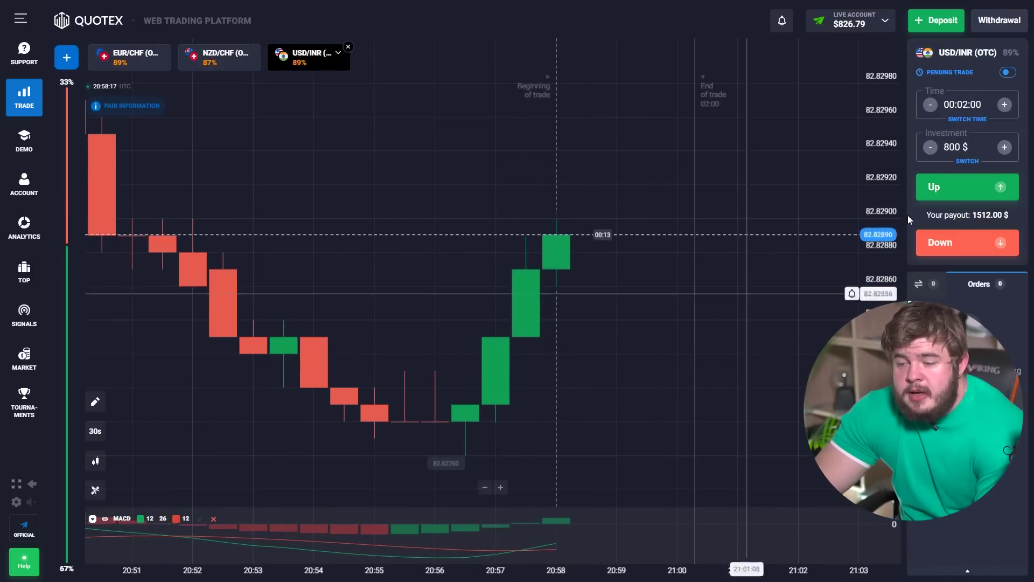
click(935, 198)
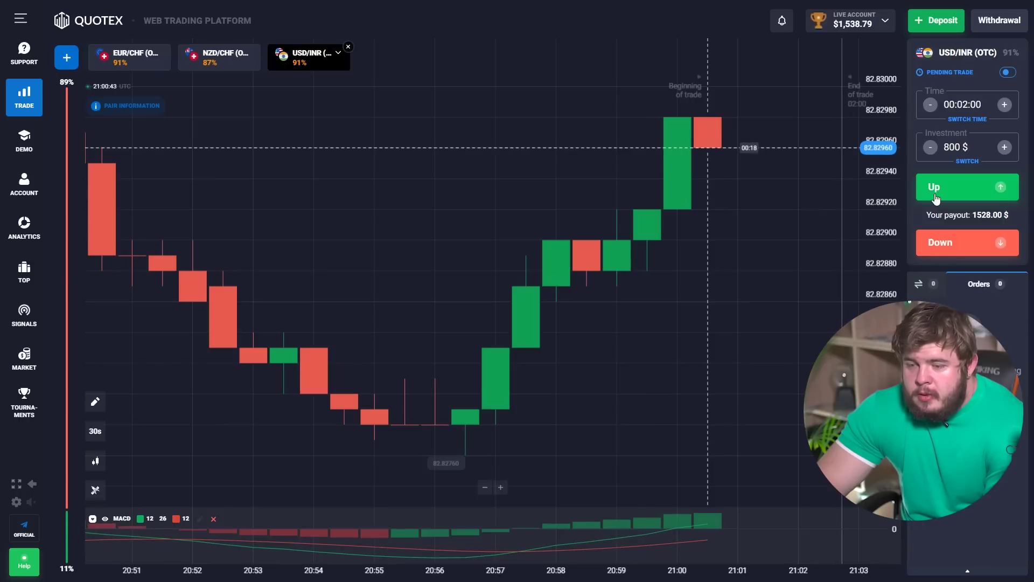
Step: Set the trade duration to one minute and the investment to $1,000, and place a Down trade on USD/INR (OTC)
click(979, 104)
click(968, 160)
click(951, 150)
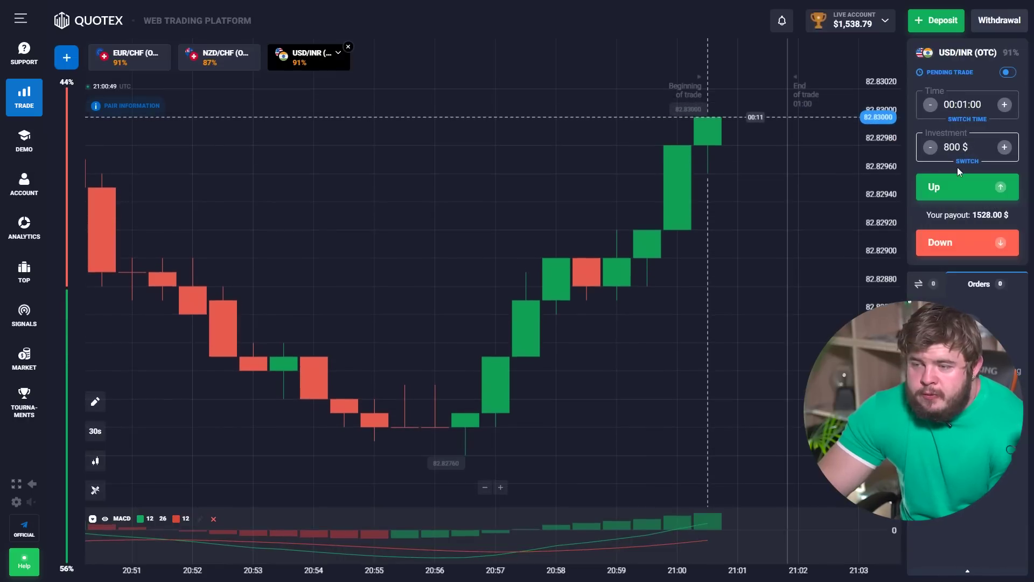
key(BackSpace)
key(Delete)
key(Delete)
text(1,000)
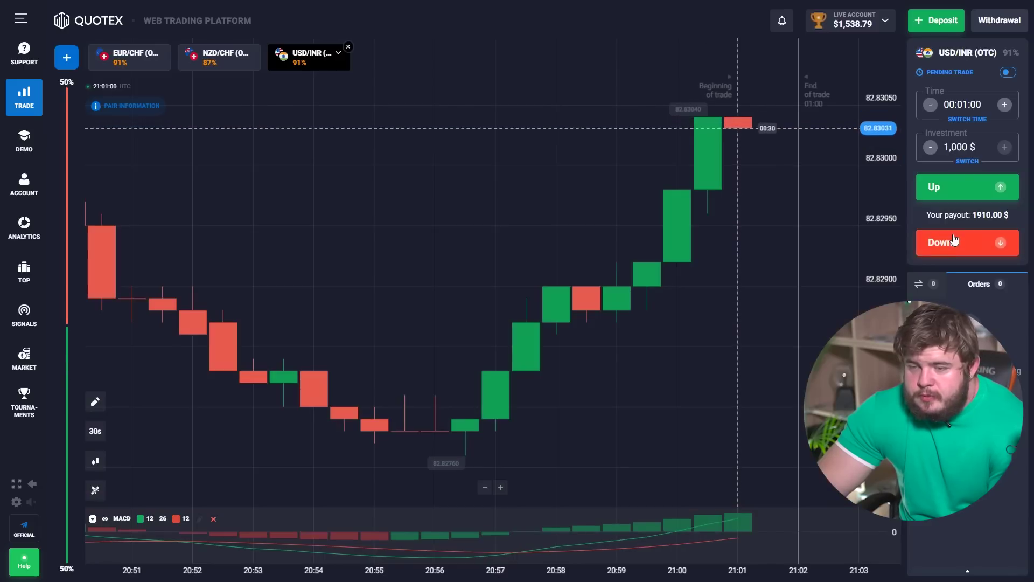
click(955, 239)
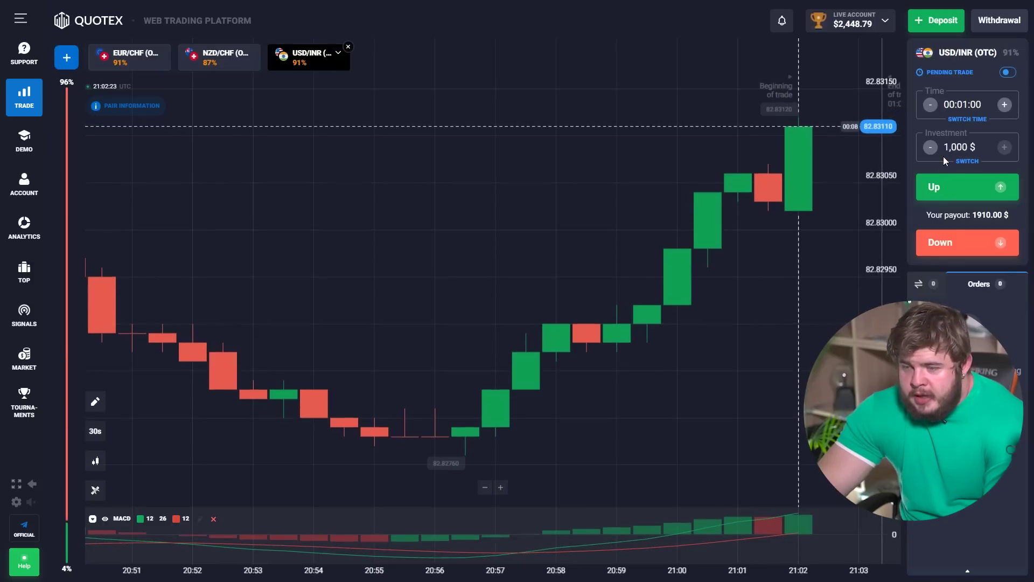
Step: Switch to the EUR/CHF (OTC) pair, review its price and MACD history, and place two one-minute Up trades of $1,000 each
click(126, 72)
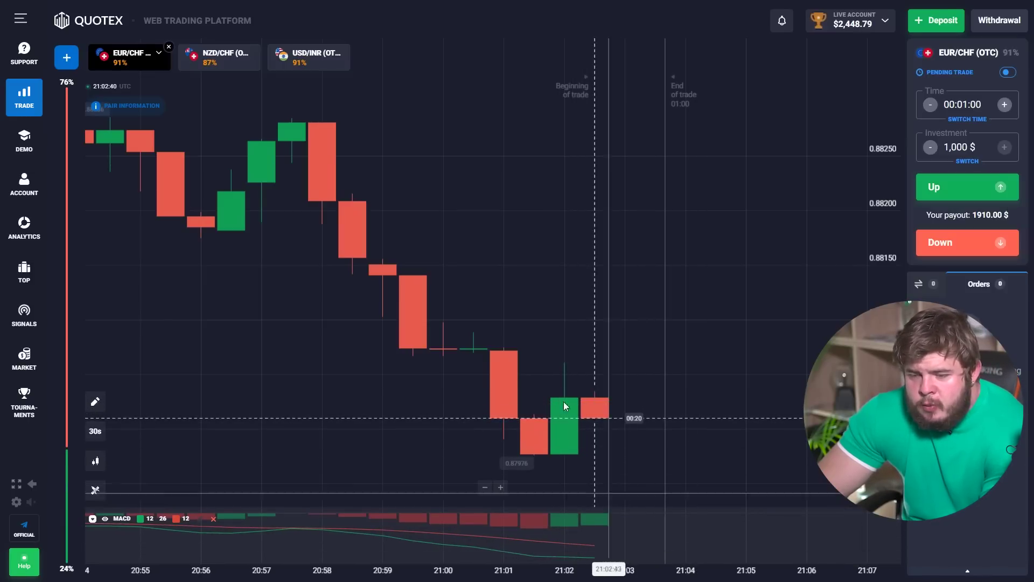
scroll(431, 391, down, 5)
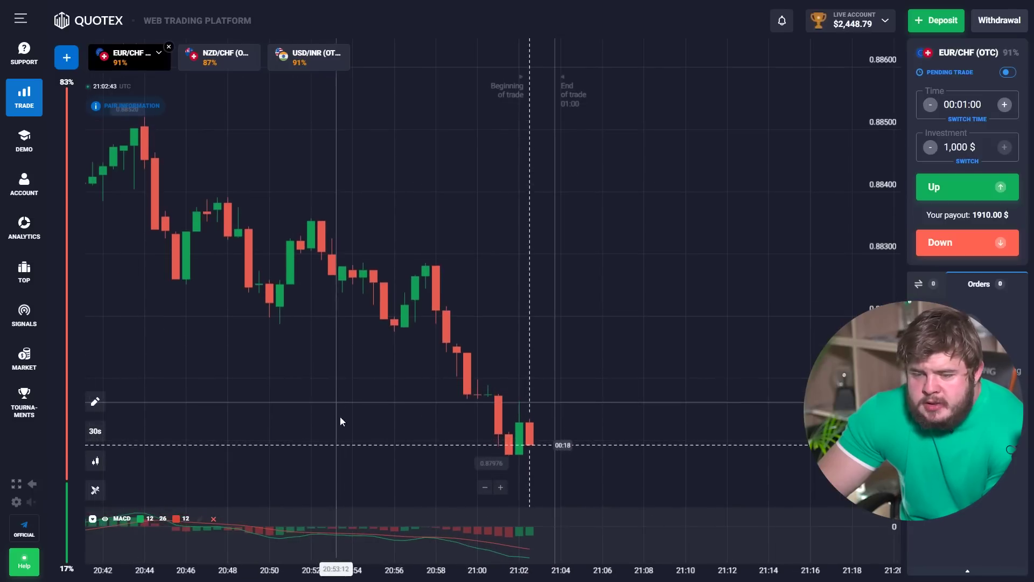
scroll(213, 527, down, 2)
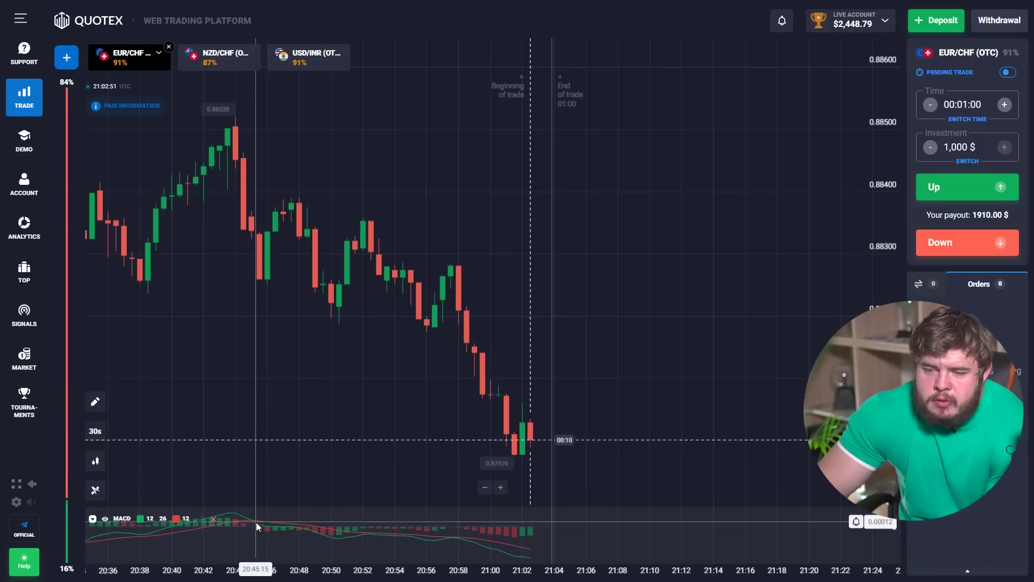
mouse_move(257, 522)
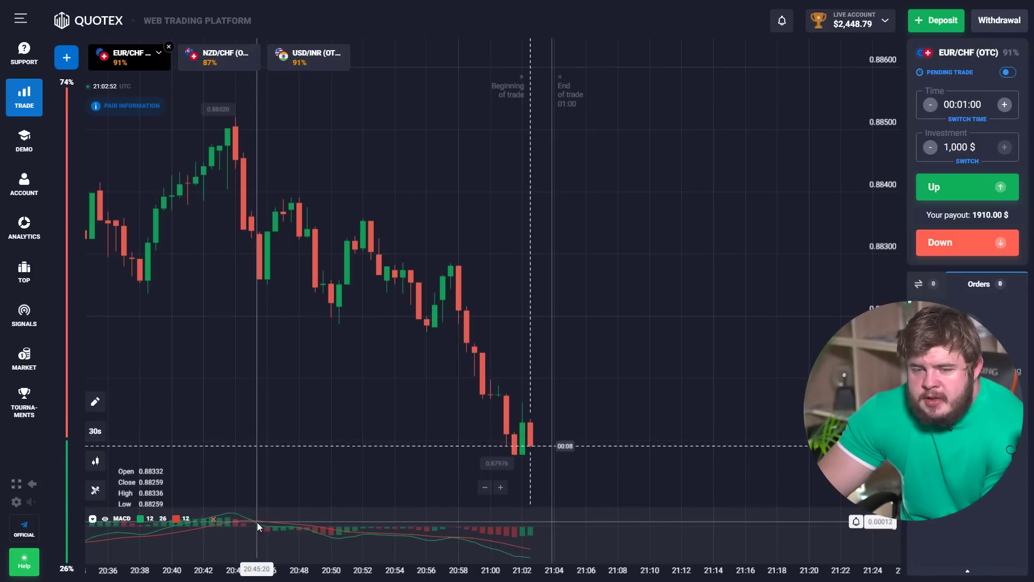
scroll(319, 447, down, 3)
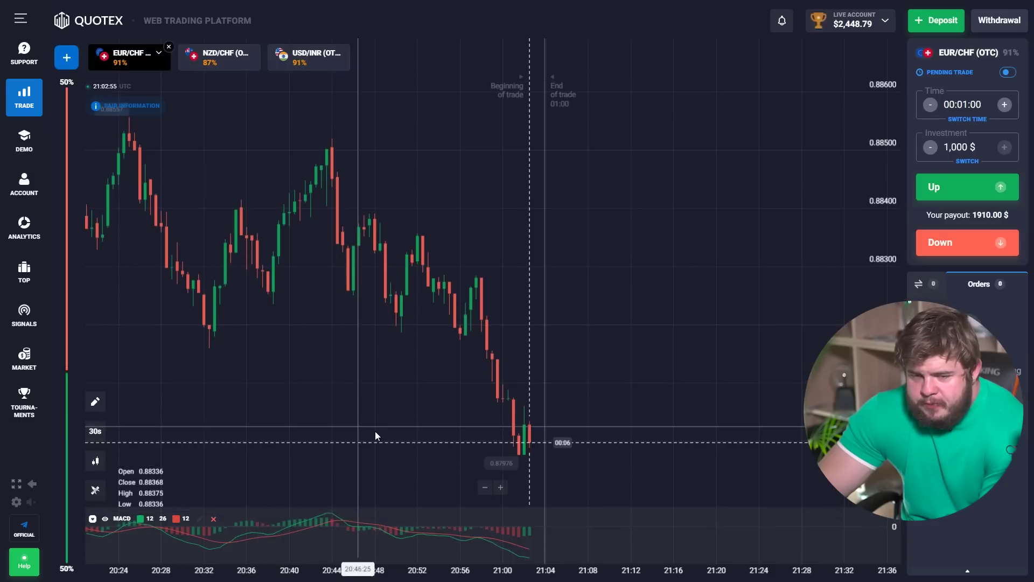
scroll(583, 461, up, 5)
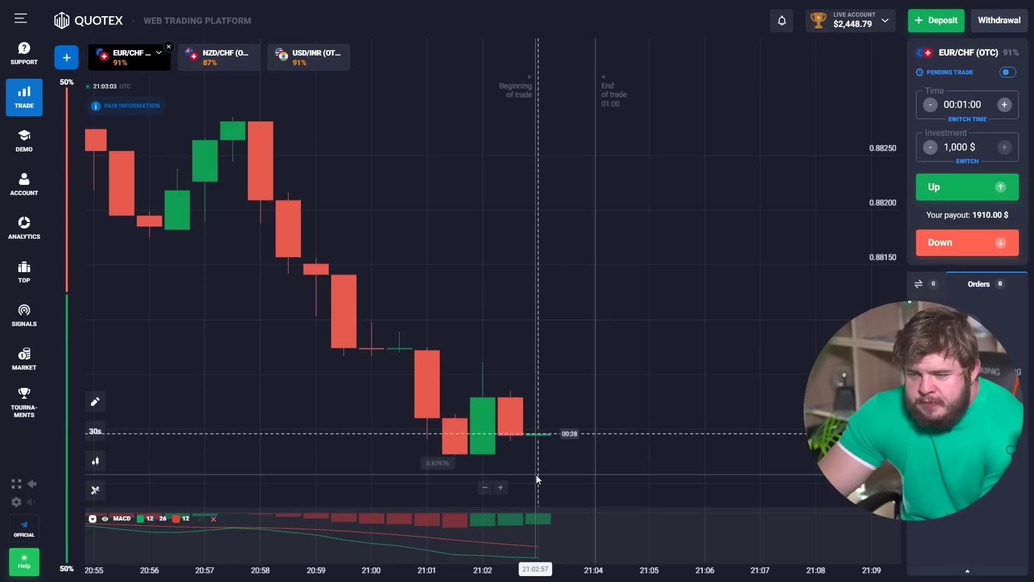
scroll(576, 458, up, 1)
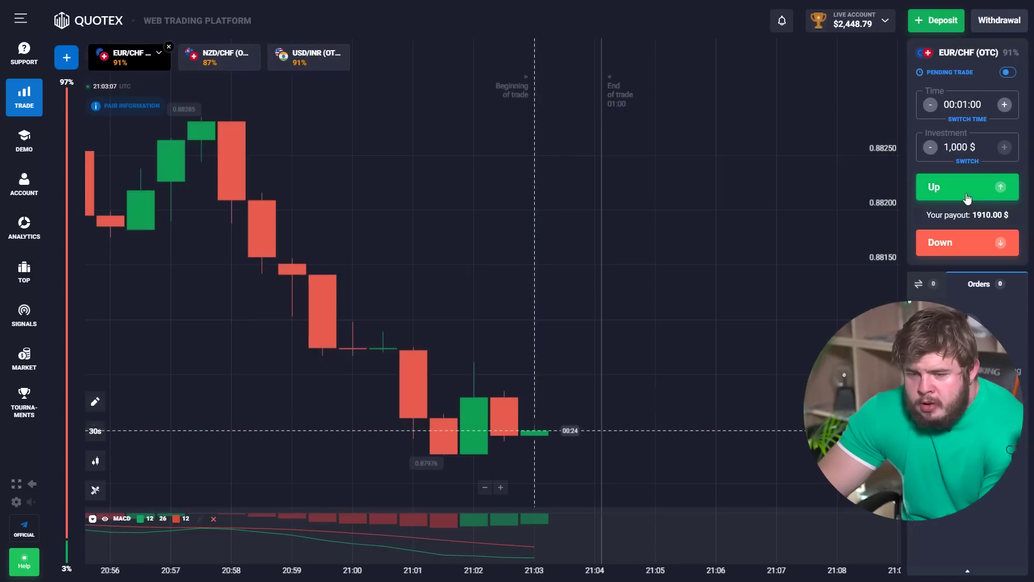
click(967, 199)
click(967, 199)
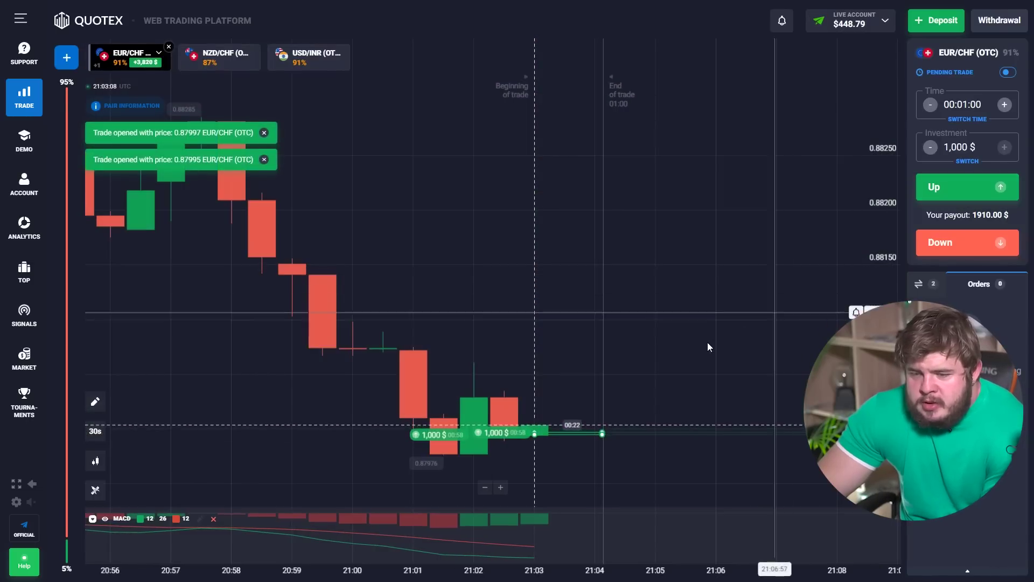